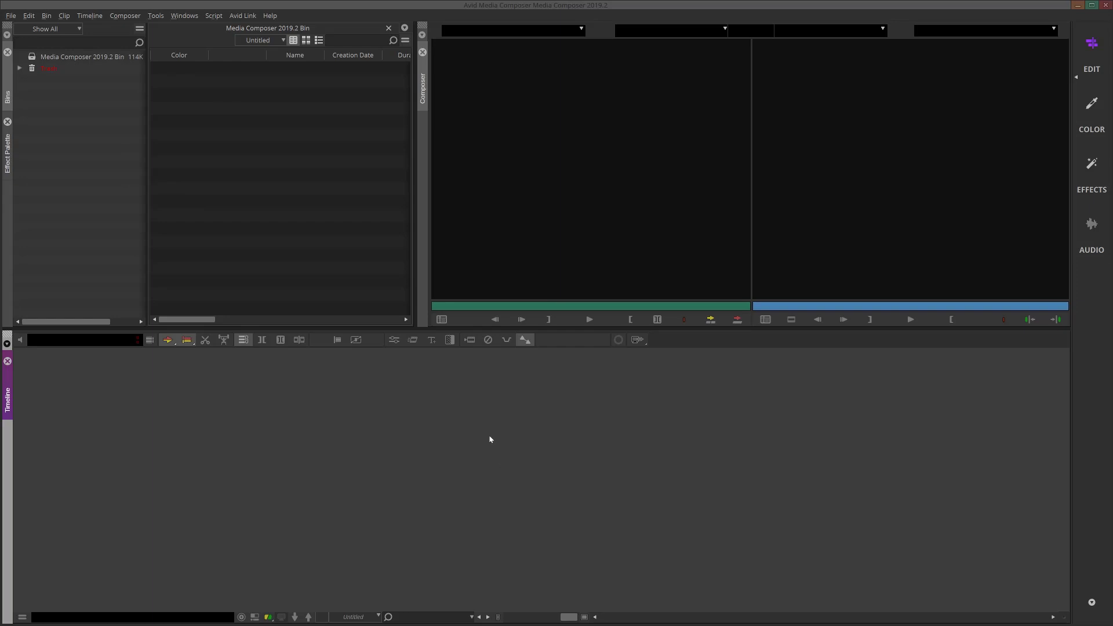
- Activate the Composer monitor from its tab on the monitor panel's side strip
left_click(423, 107)
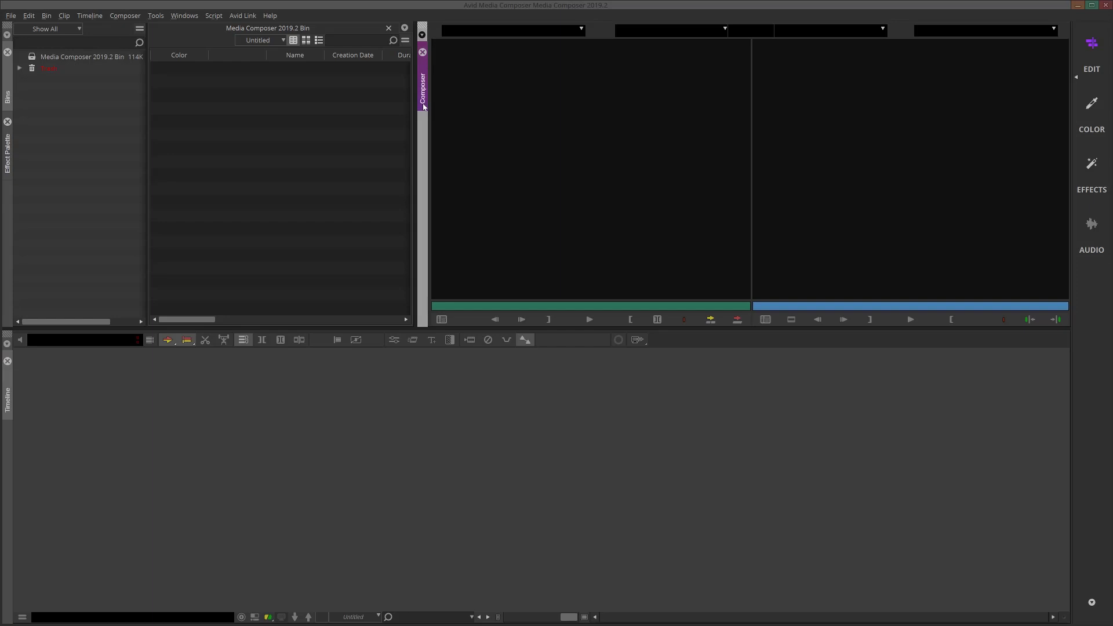
left_click(8, 149)
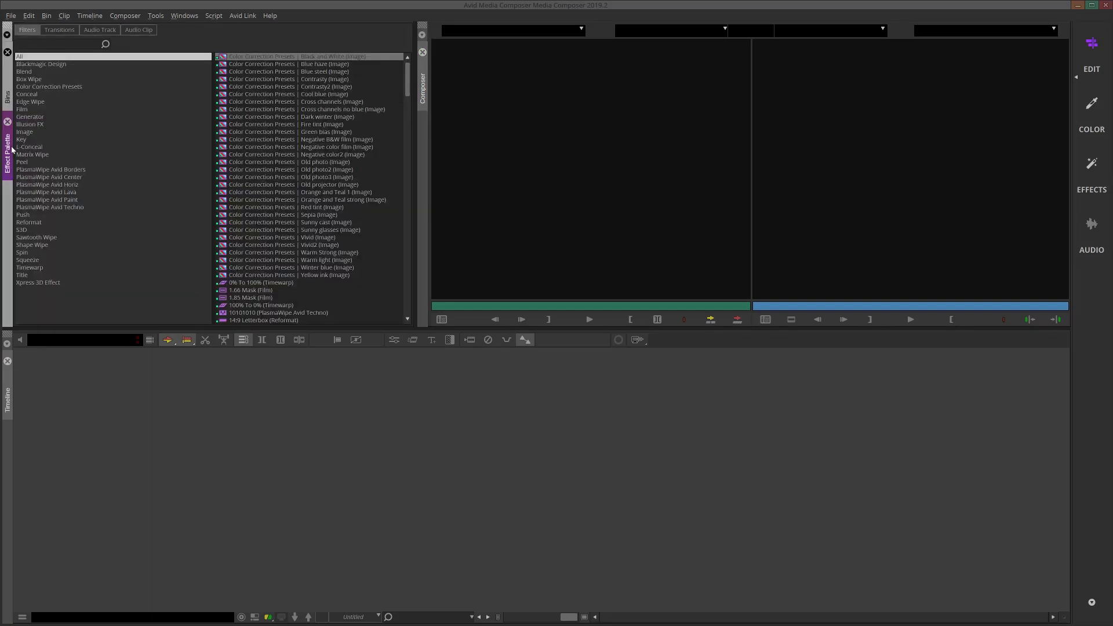
left_click(7, 97)
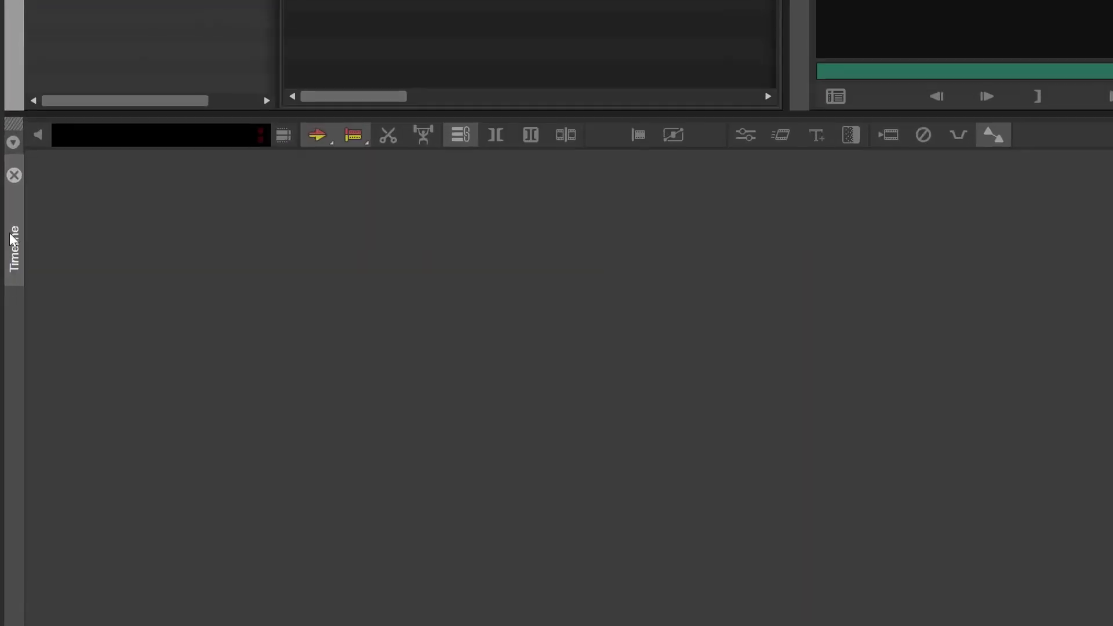
left_click(9, 400)
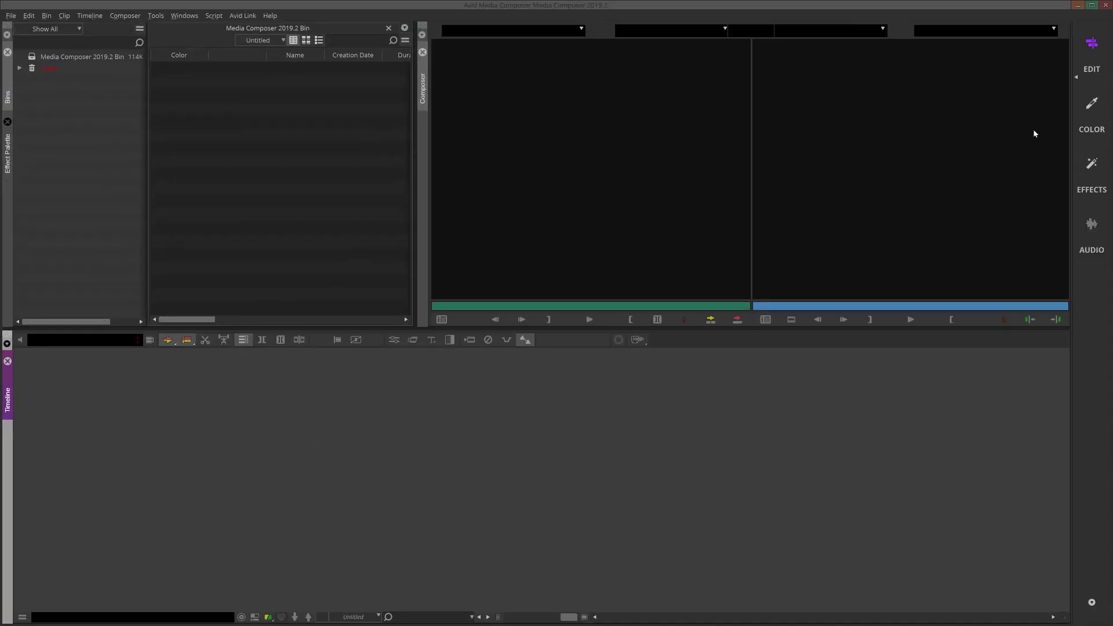
- Step through the Color and Effects workspaces and settle on the Audio workspace
left_click(1093, 106)
left_click(1091, 163)
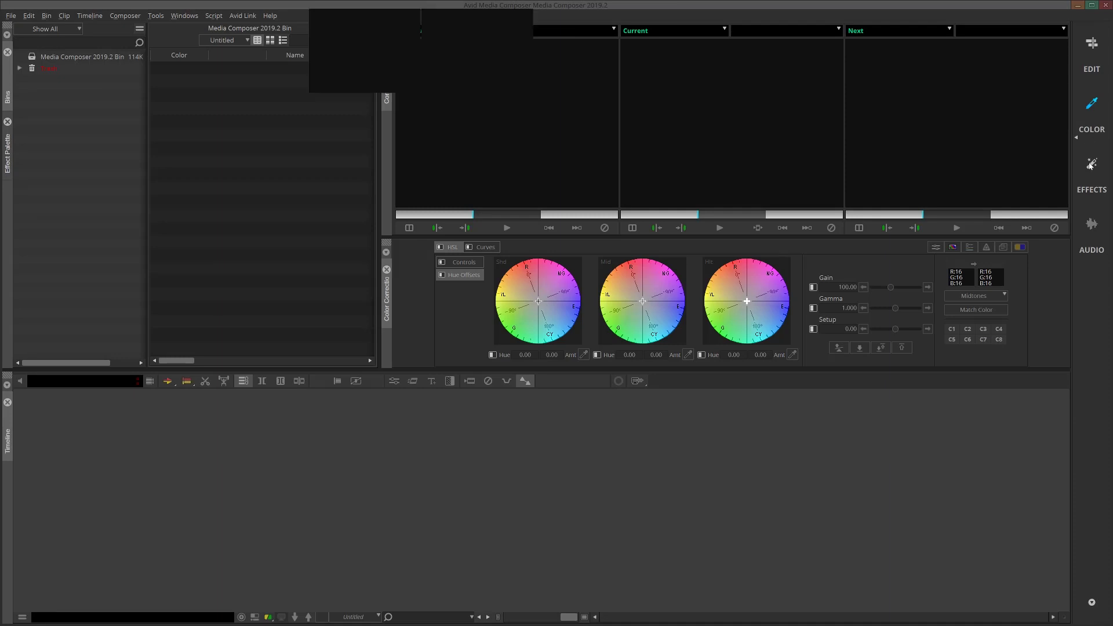
left_click(1093, 224)
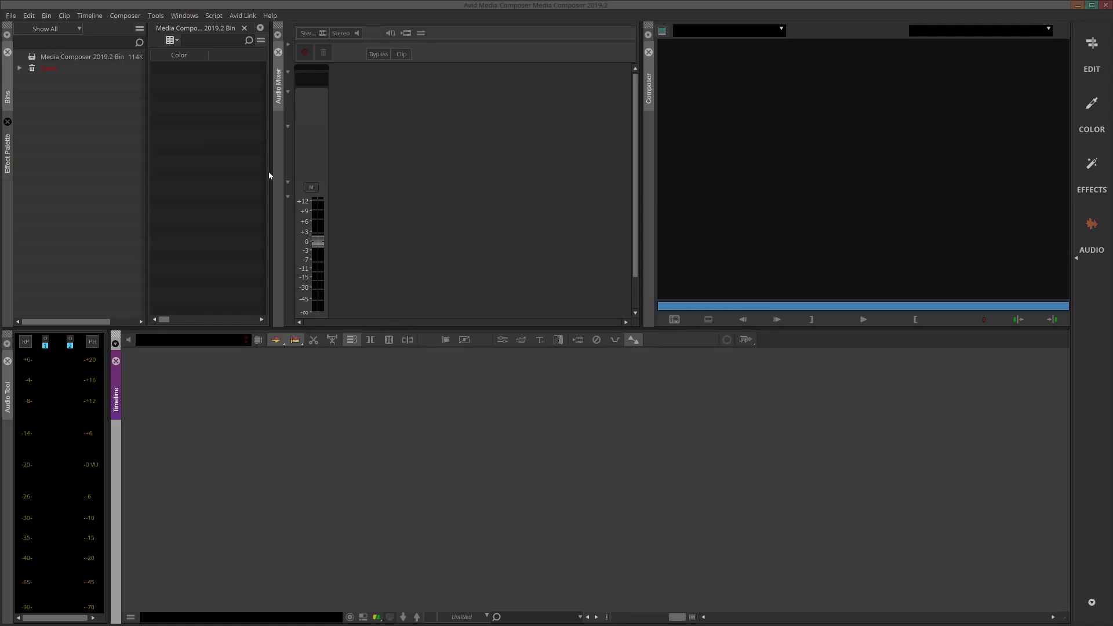
- Widen the bin panel slightly and float the Effect Palette in its own window
left_click_drag(271, 174, 337, 181)
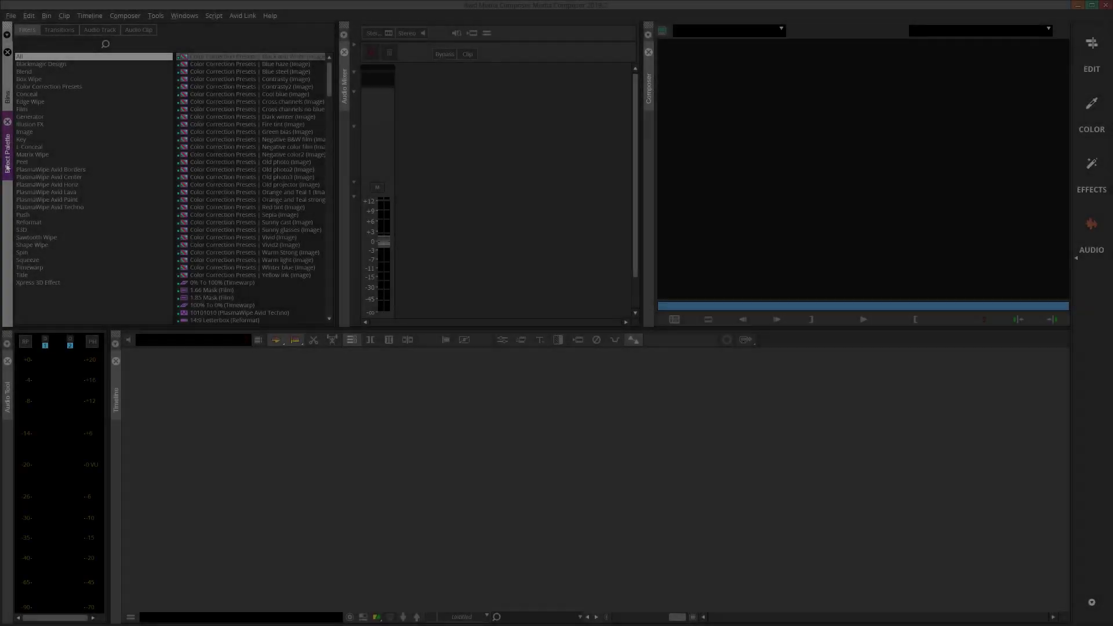
mouse_move(8, 139)
left_mouse_down()
mouse_move(328, 183)
mouse_move(650, 169)
mouse_move(323, 165)
mouse_move(513, 168)
mouse_move(718, 142)
mouse_move(671, 299)
mouse_move(555, 421)
left_mouse_up()
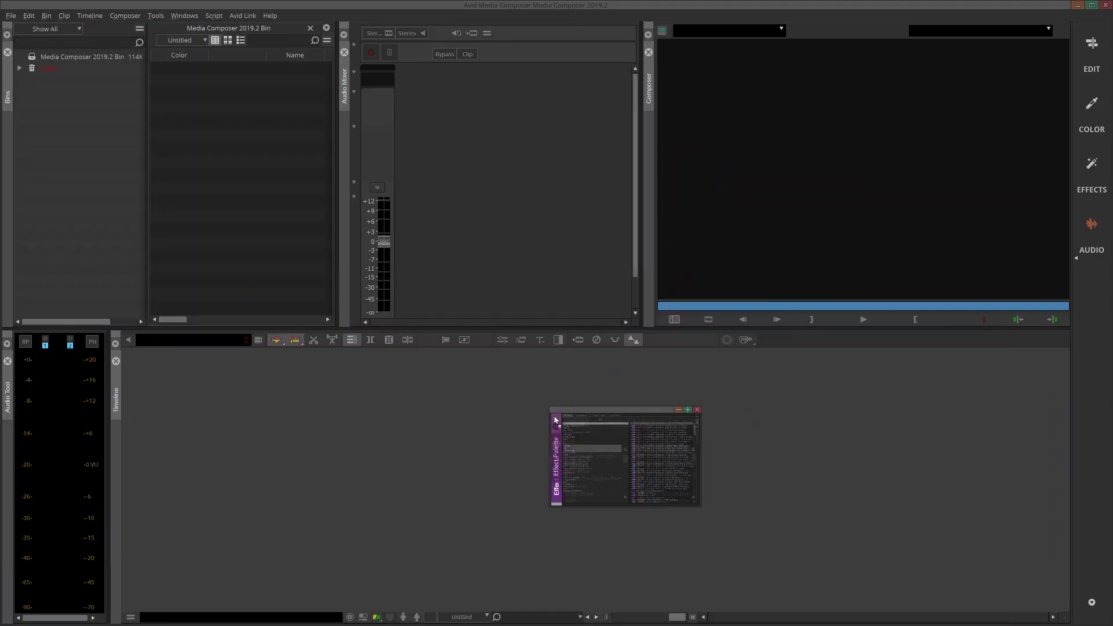
- Enlarge the floating Effect Palette, dock it above Bins, and toggle between the two tabs
left_click_drag(698, 506, 757, 551)
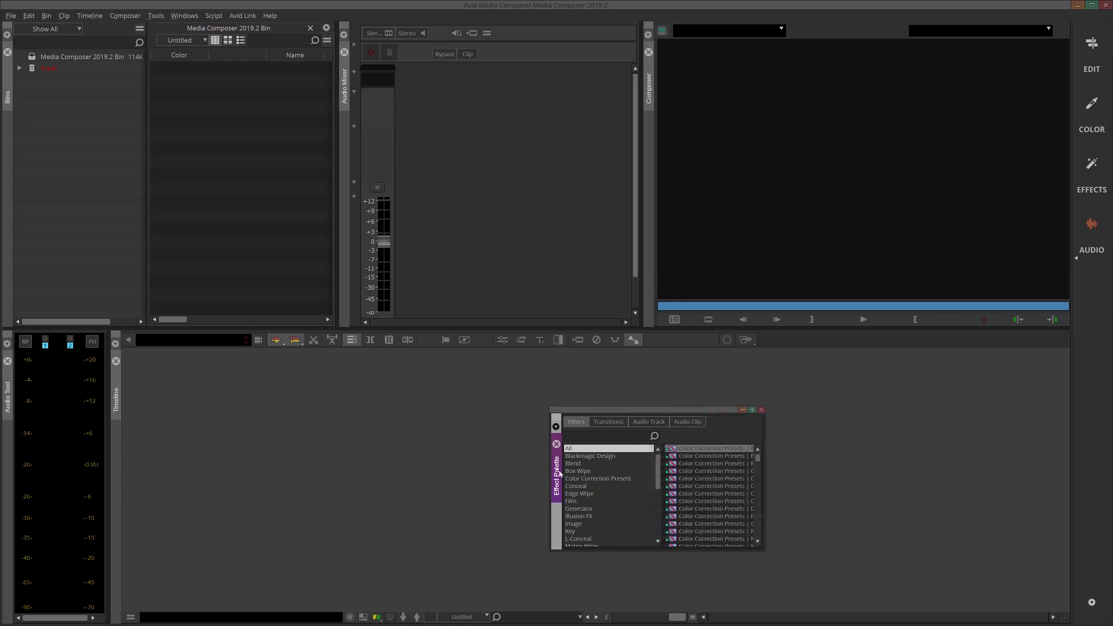
left_click_drag(556, 417, 8, 184)
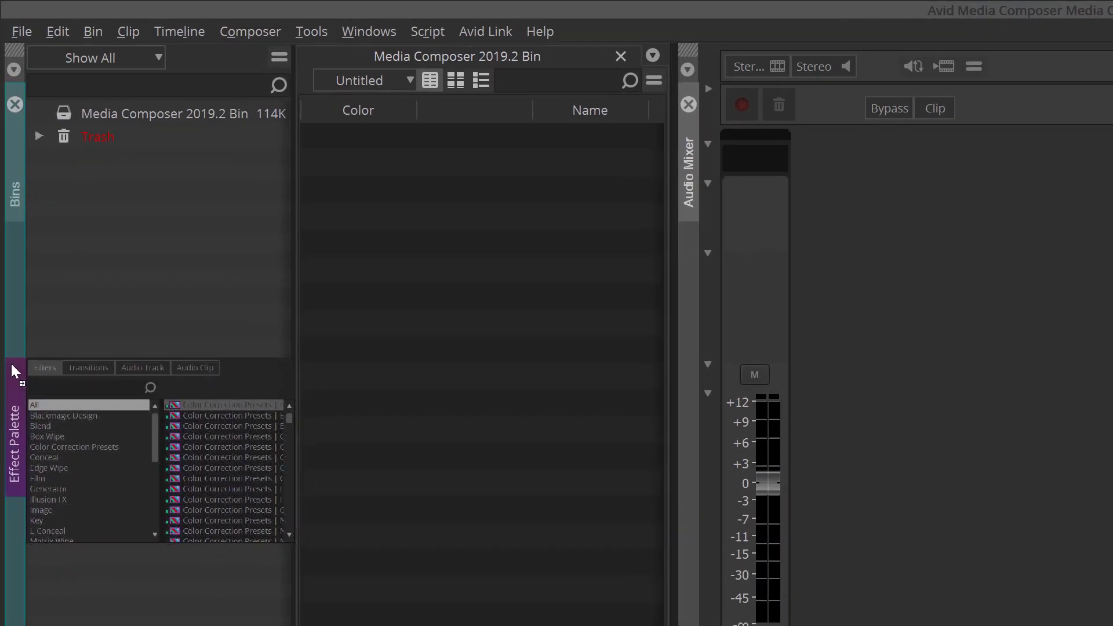
left_click_drag(17, 375, 12, 364)
left_click(16, 308)
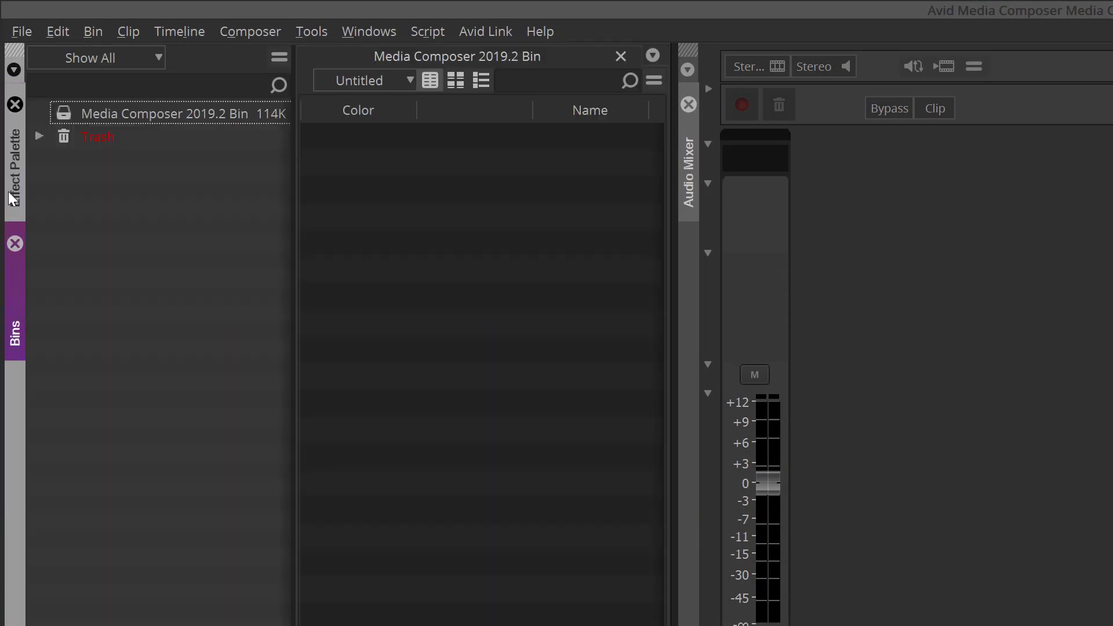
left_click(11, 191)
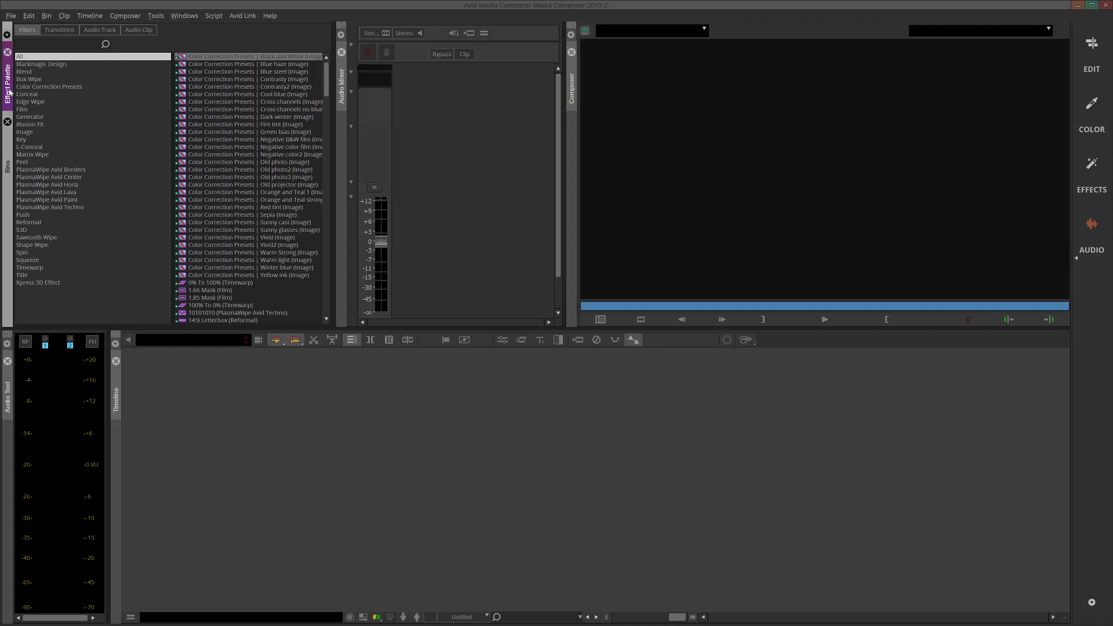
left_click_drag(7, 88, 181, 130)
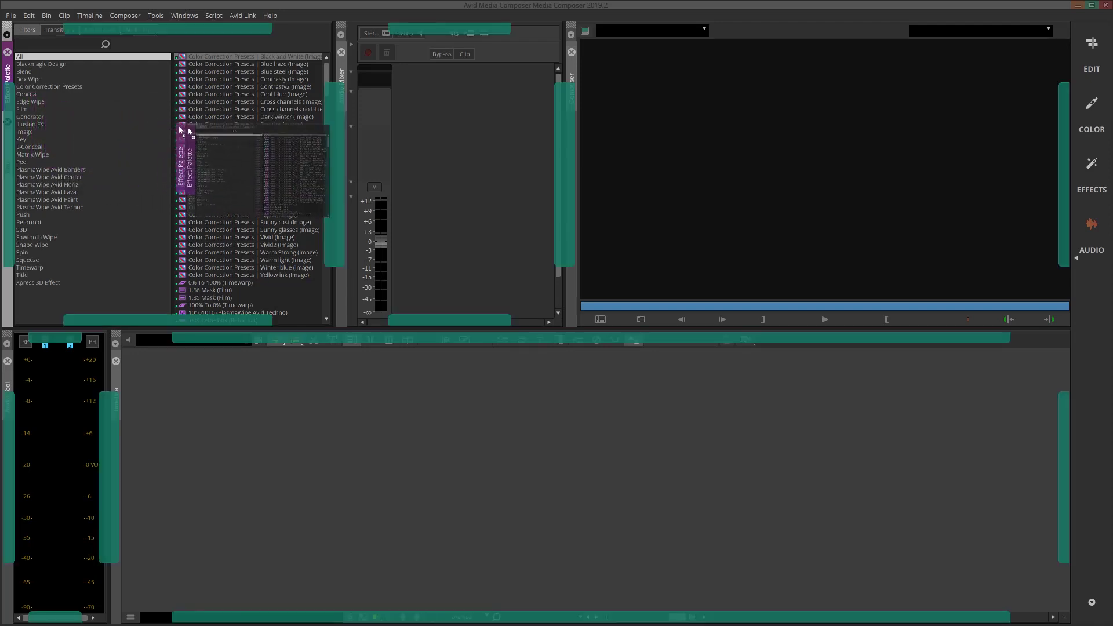
left_click_drag(187, 129, 330, 138)
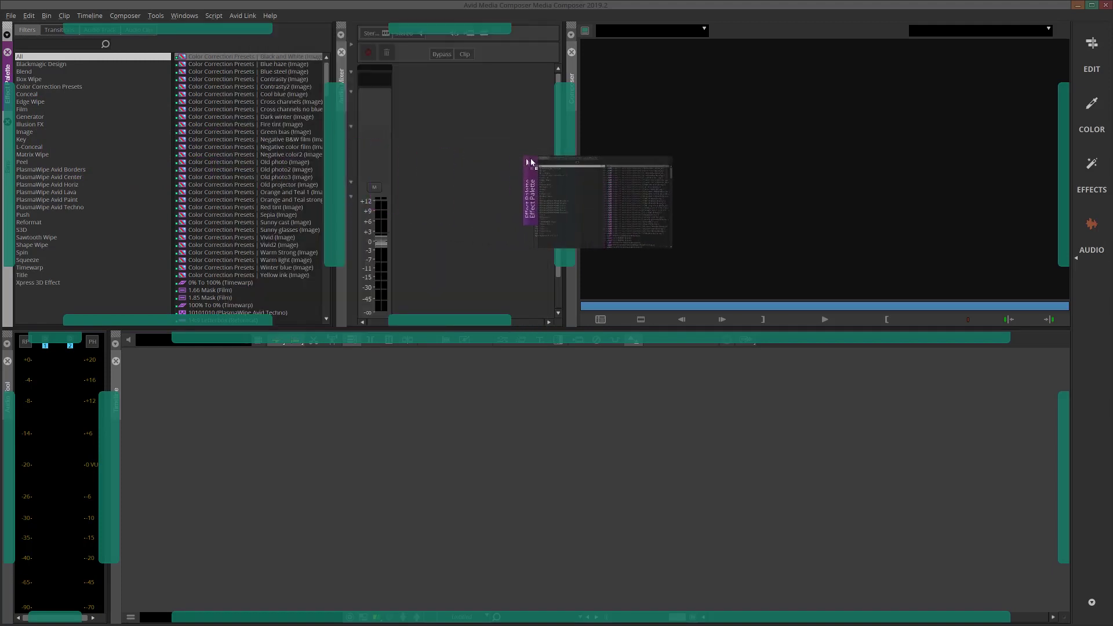
left_click_drag(331, 139, 568, 163)
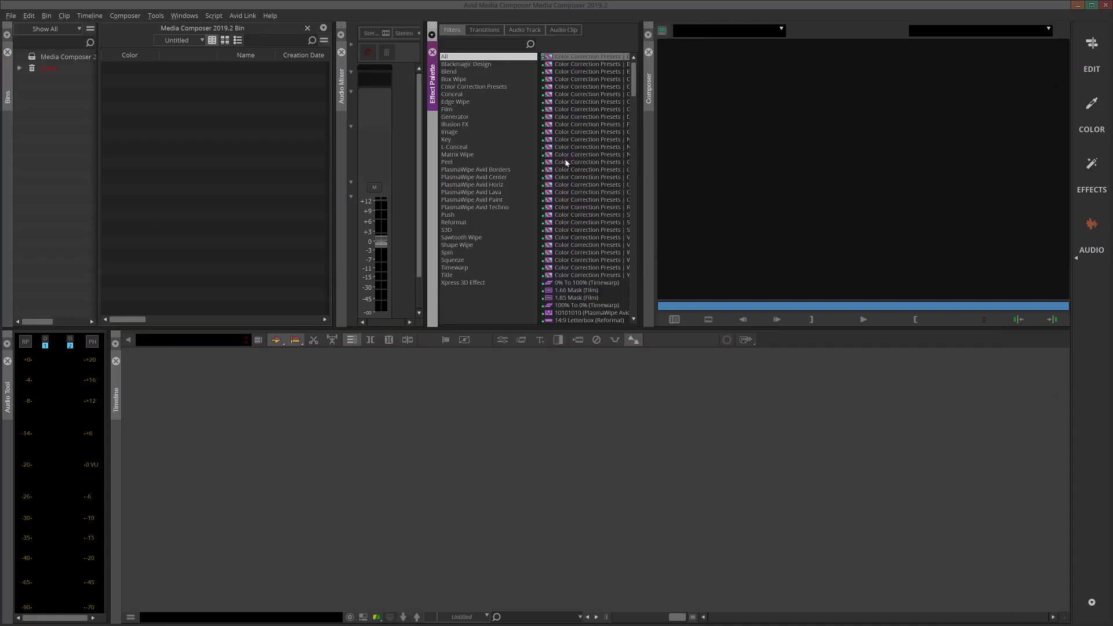
left_click_drag(425, 153, 459, 155)
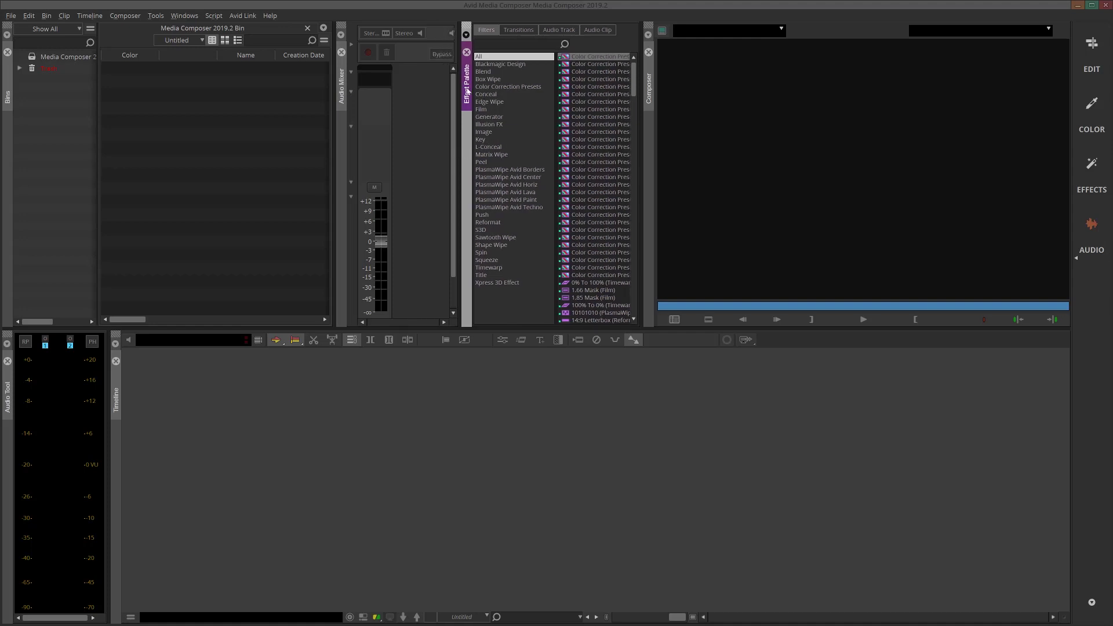
mouse_move(467, 90)
left_mouse_down()
mouse_move(326, 165)
mouse_move(209, 180)
mouse_move(9, 166)
mouse_move(7, 130)
left_mouse_up()
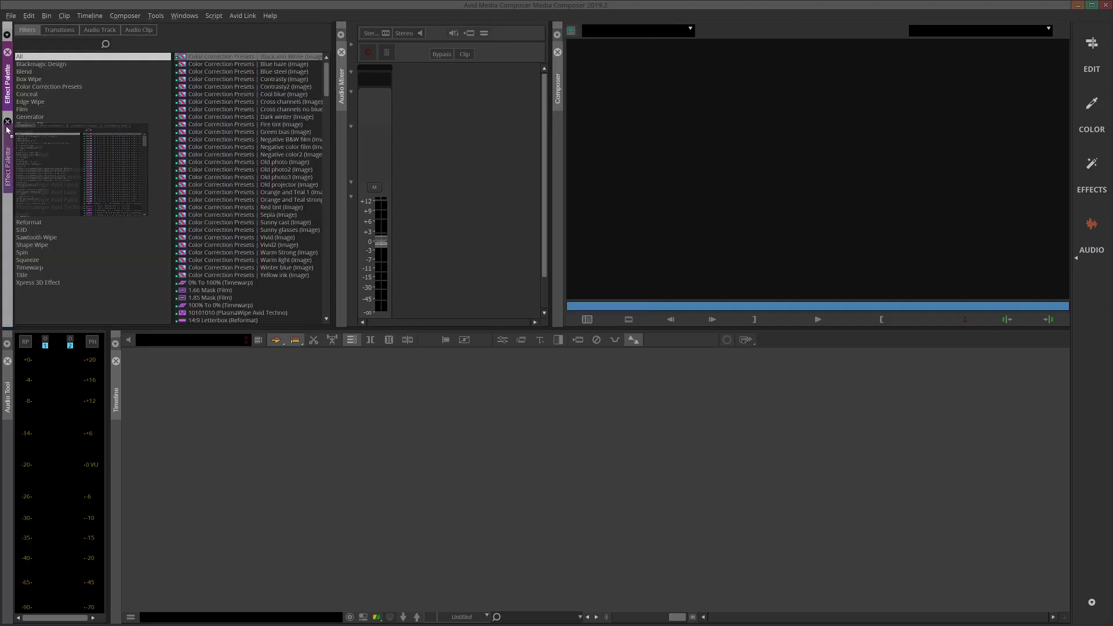
left_click(7, 150)
- Float the Effect Palette and add the Audio Tool as a tab in that window
left_click(7, 95)
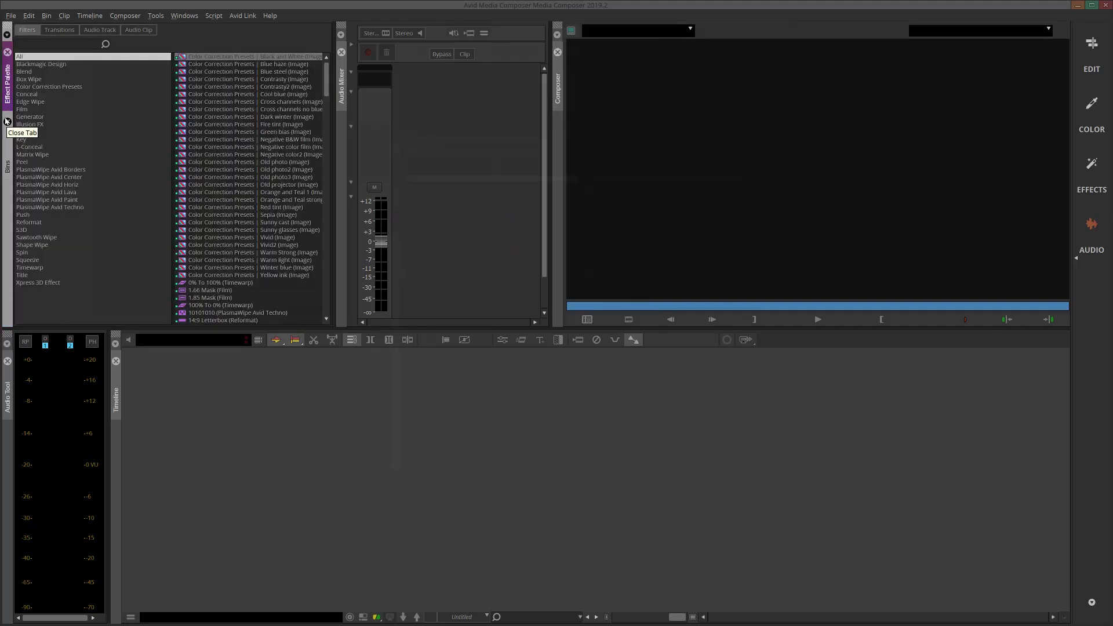
left_click_drag(7, 87, 396, 204)
mouse_move(7, 383)
left_mouse_down()
mouse_move(380, 302)
mouse_move(396, 282)
left_mouse_up()
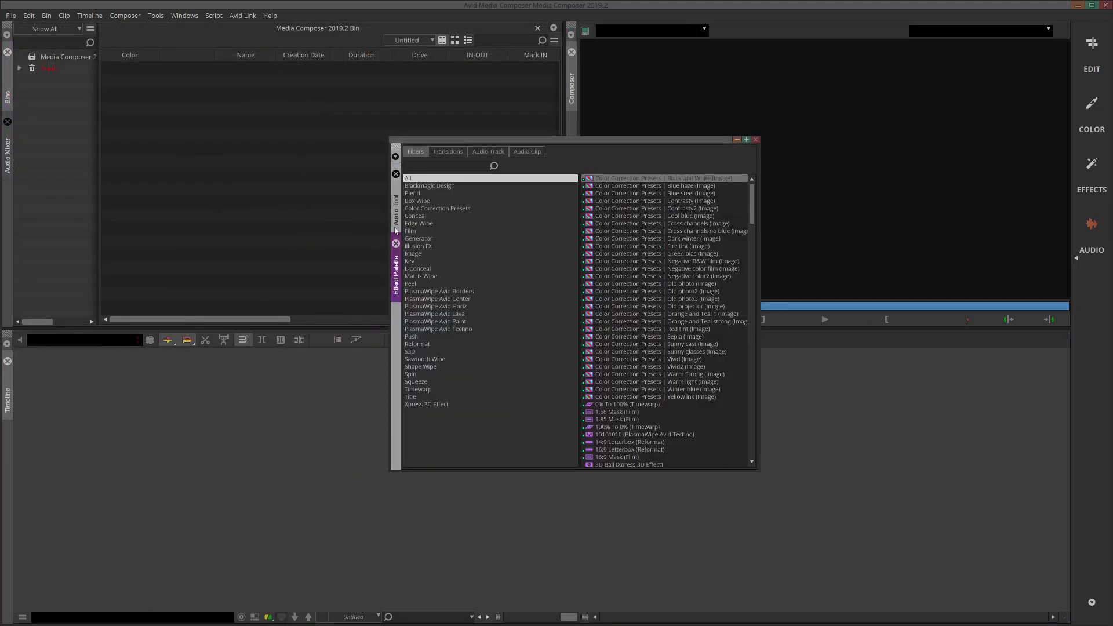
- Flip between the Audio Tool meters and Effect Palette tabs, ending on the Effect Palette
left_click(397, 219)
left_click(396, 266)
left_click(397, 220)
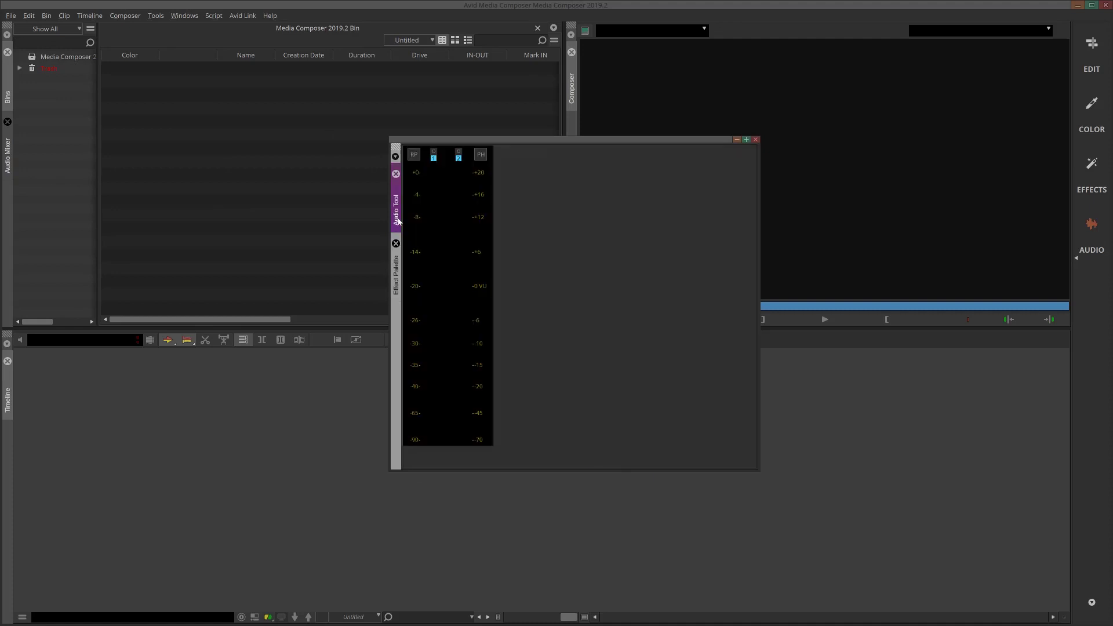
left_click(396, 262)
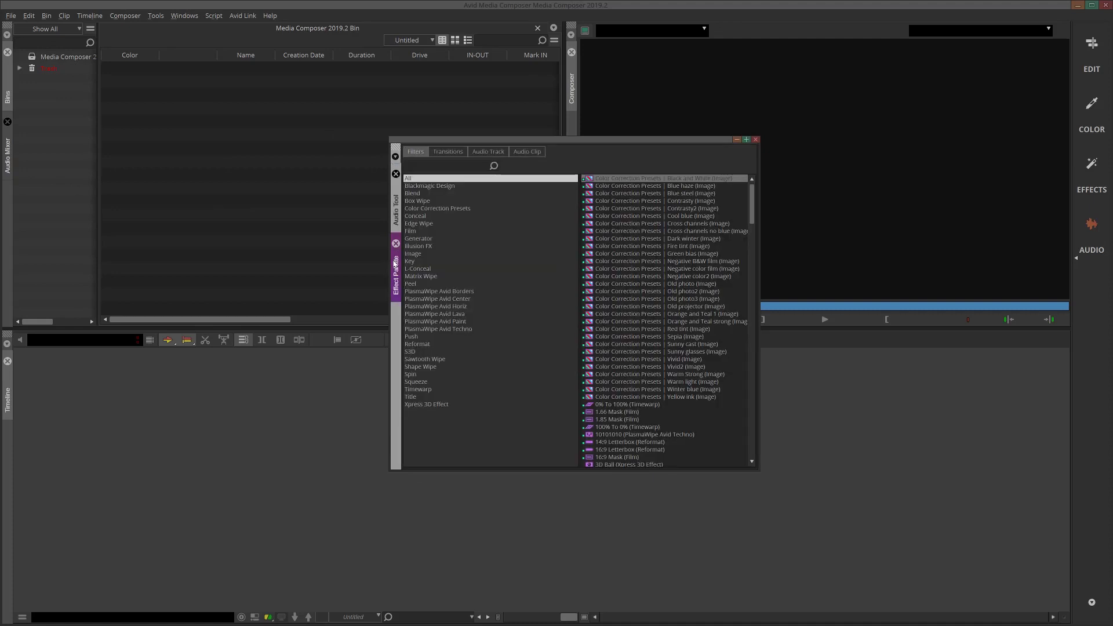